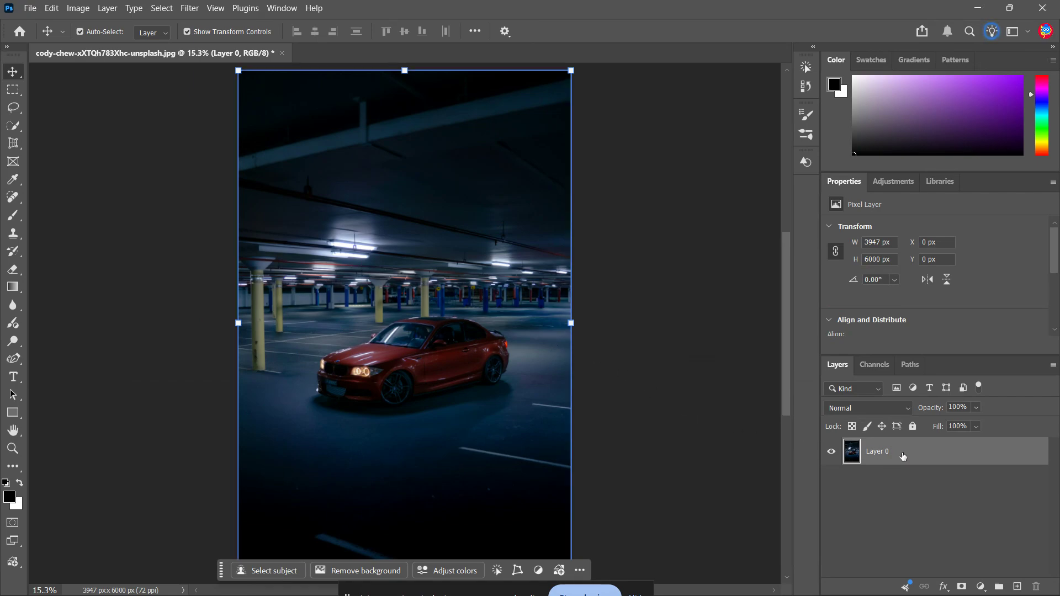
Step: Draw a black rectangle of about 2772 by 1305 px over the car and shift it slightly sideways
left_click(889, 482)
left_click(913, 461)
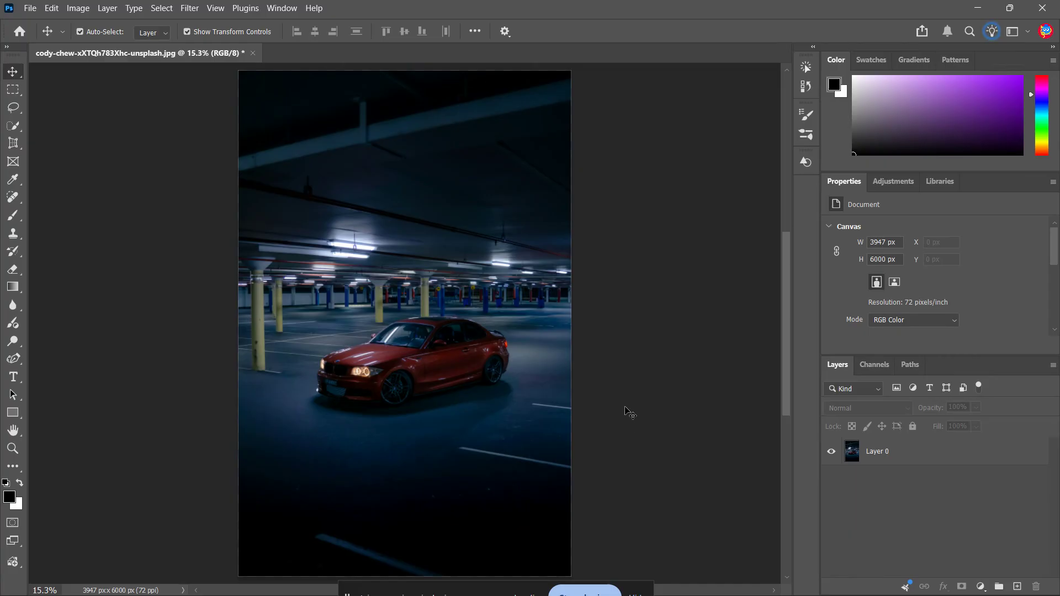
left_click(14, 420)
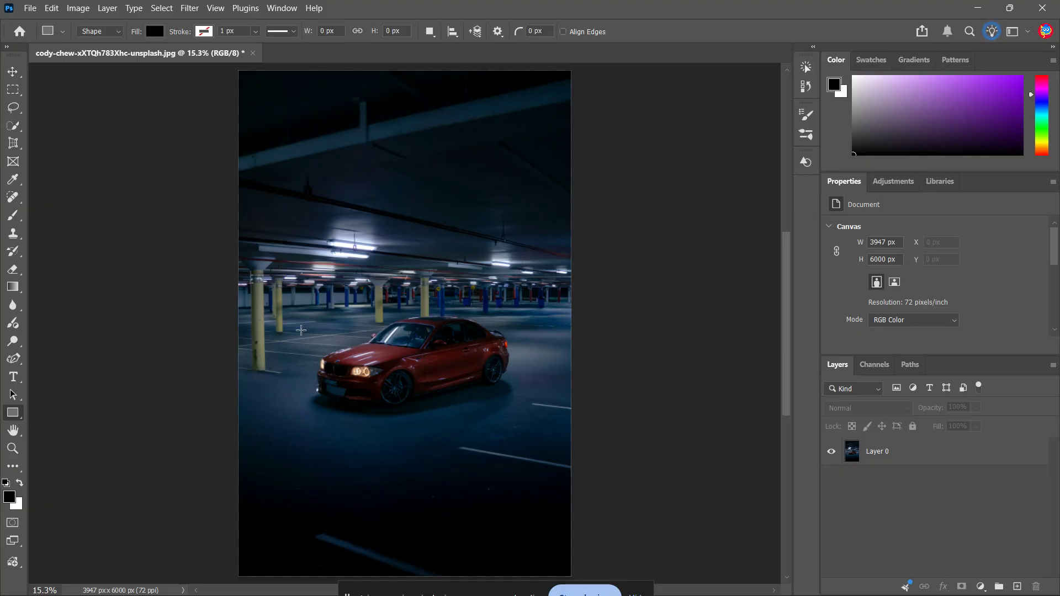
left_click_drag(289, 310, 522, 420)
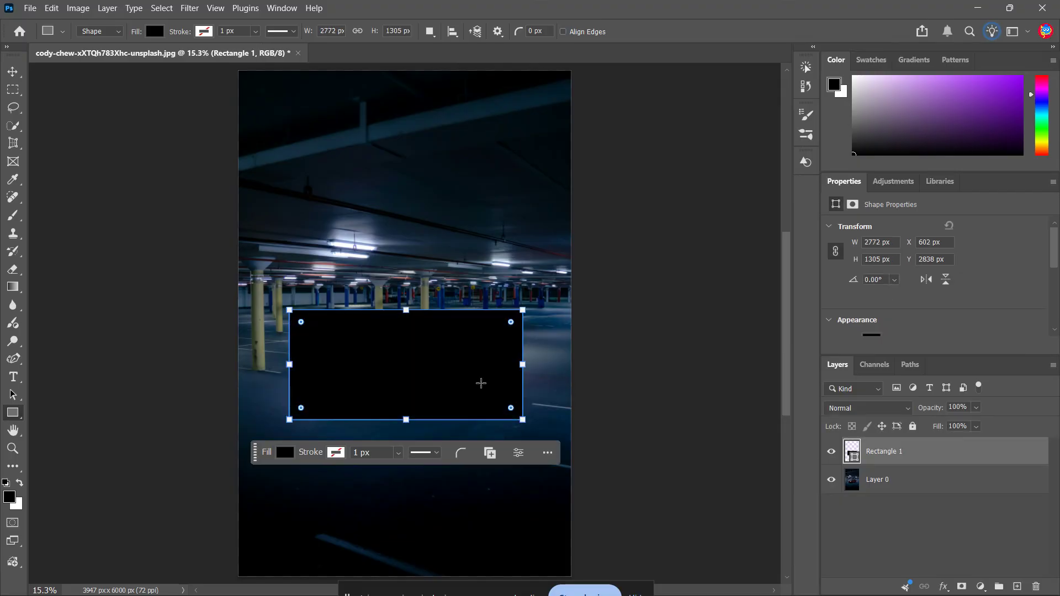
key("v")
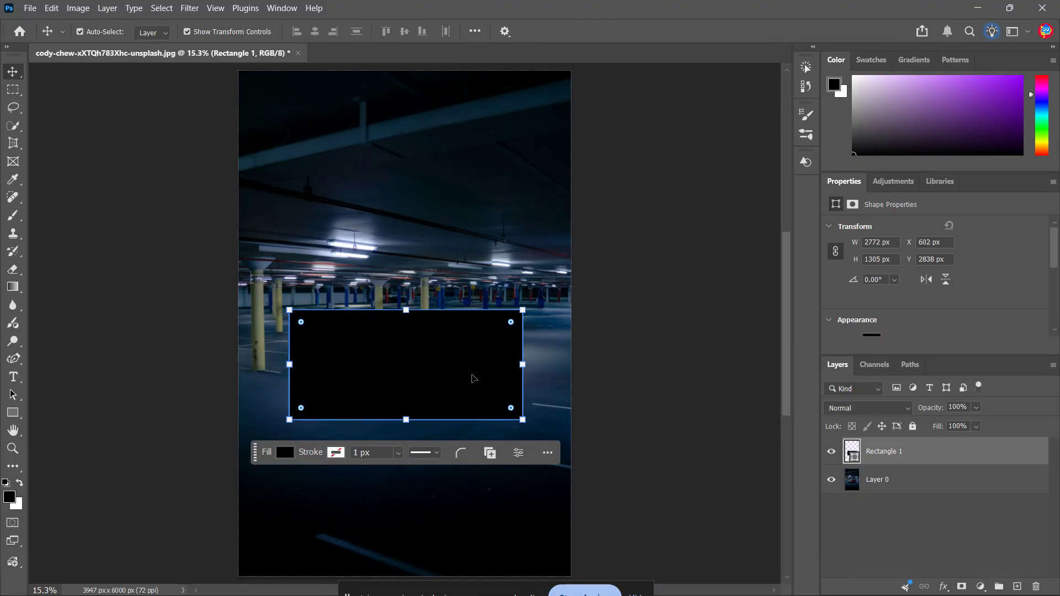
mouse_move(454, 371)
left_mouse_down()
mouse_move(474, 372)
mouse_move(453, 371)
left_mouse_up()
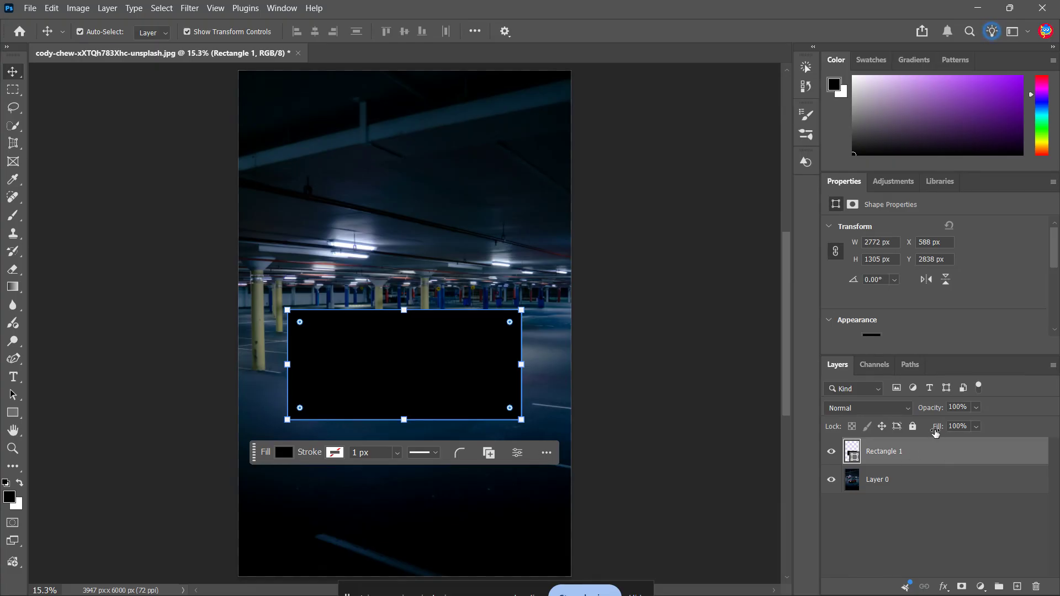
Step: Lower the rectangle layer's fill to 0%
left_click(974, 428)
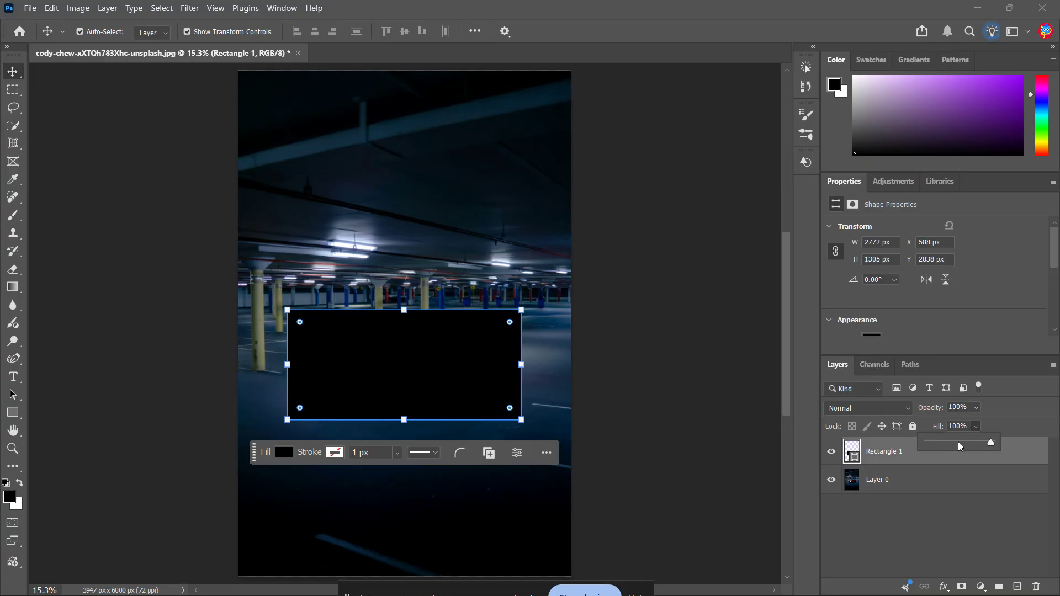
left_click_drag(958, 442, 920, 443)
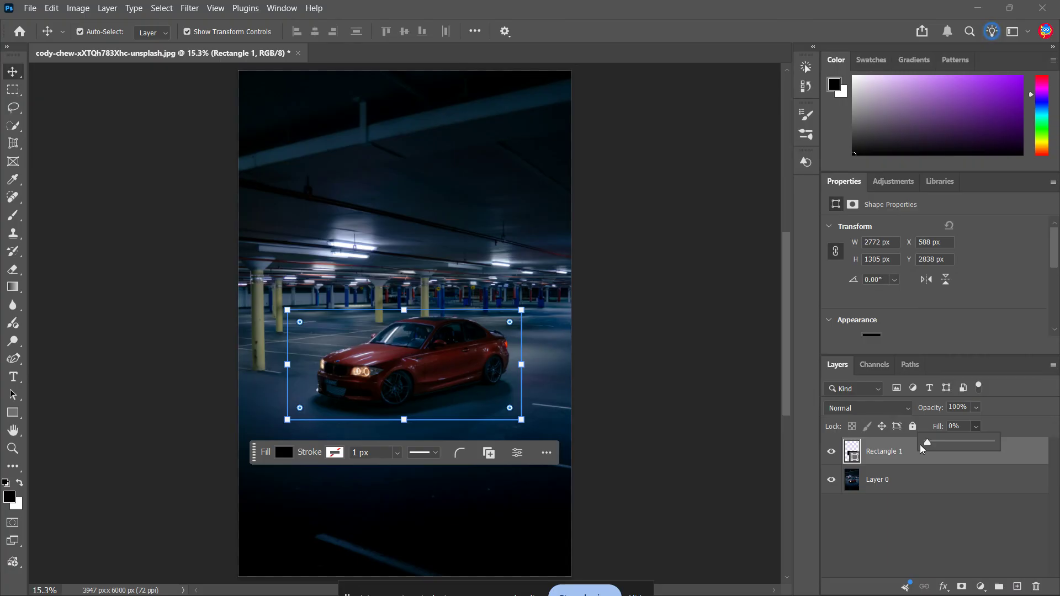
left_click(987, 427)
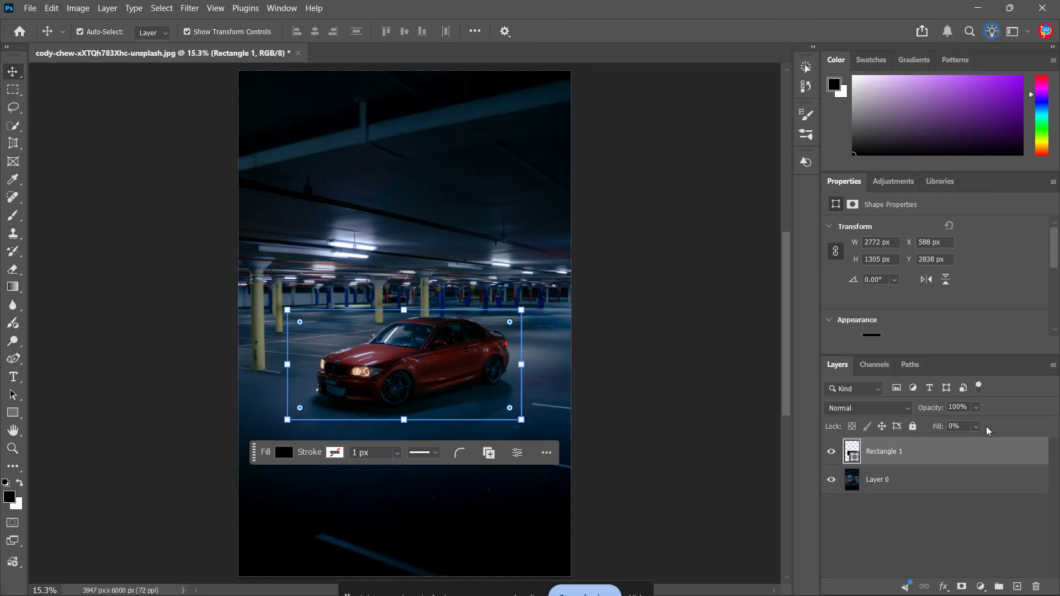
Step: Add a white 2 px inside Stroke effect to the rectangle layer with Soft Light blend mode and 40% opacity
double_click(950, 455)
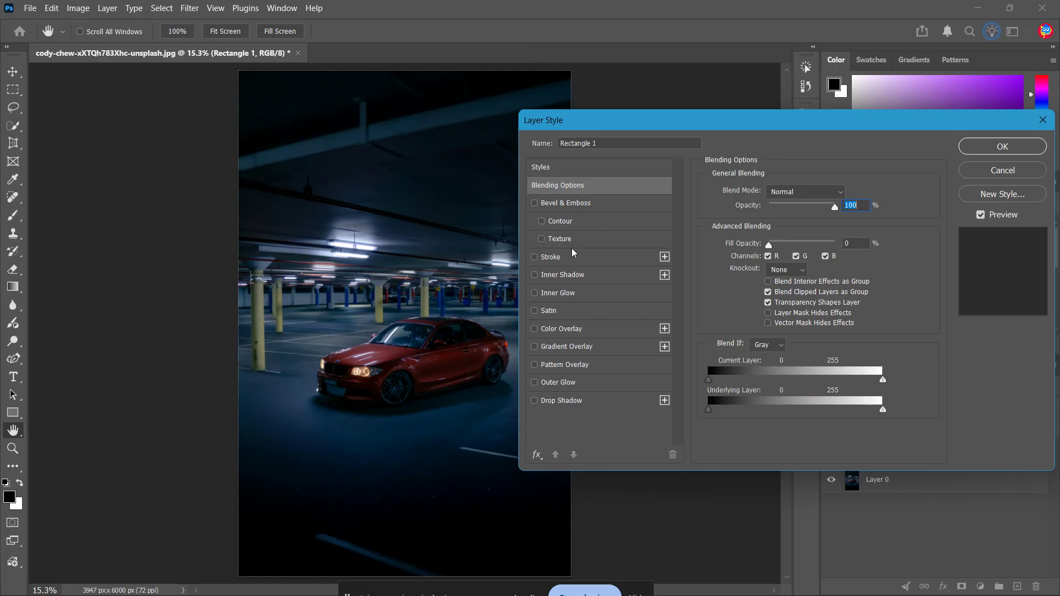
left_click(534, 260)
left_click(573, 261)
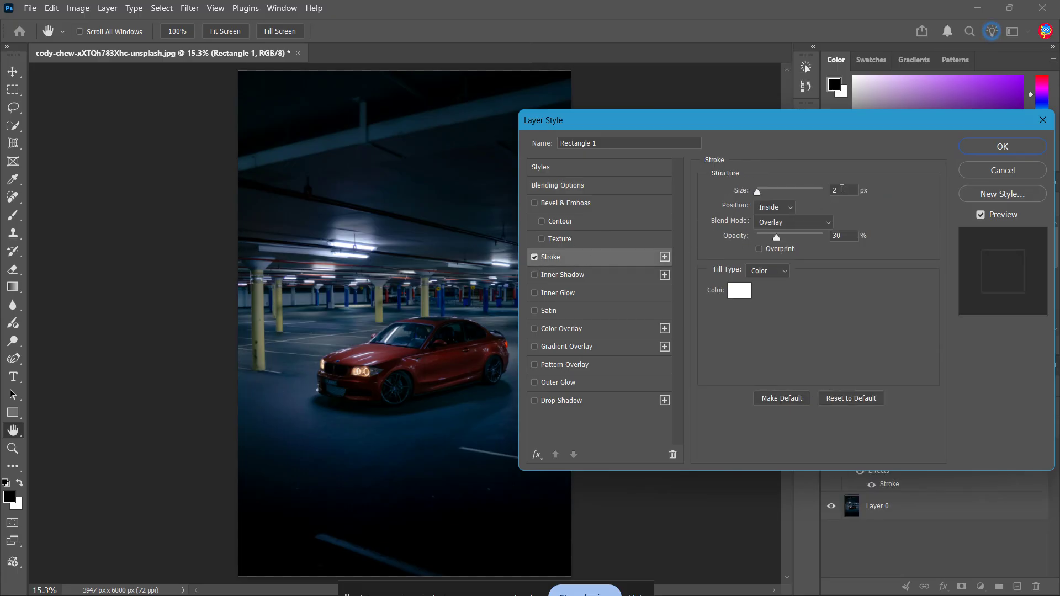
left_click_drag(842, 188, 832, 187)
left_click(794, 209)
left_click(793, 212)
left_click(785, 225)
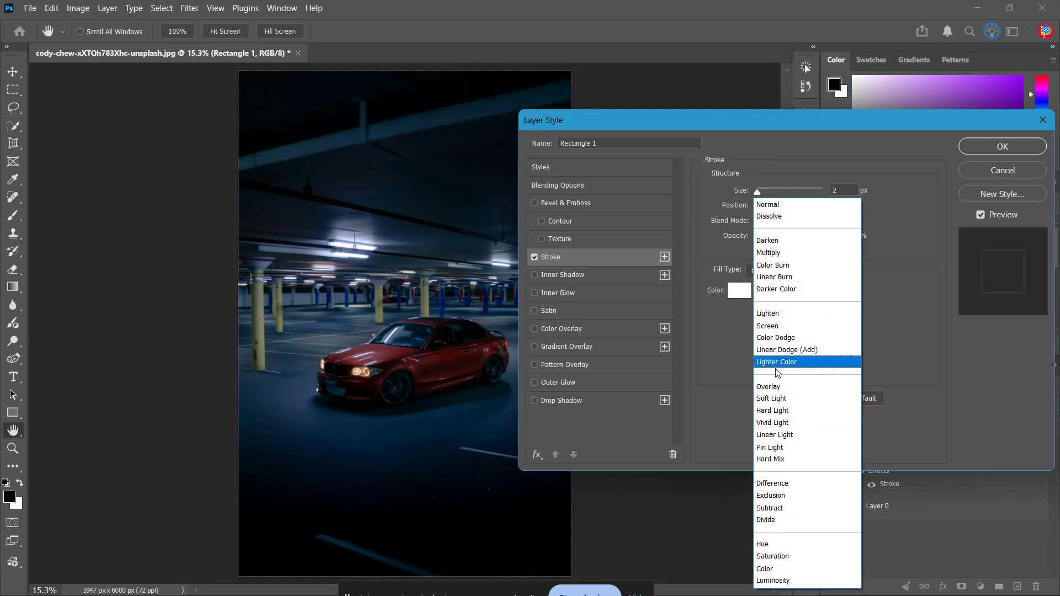
left_click(773, 399)
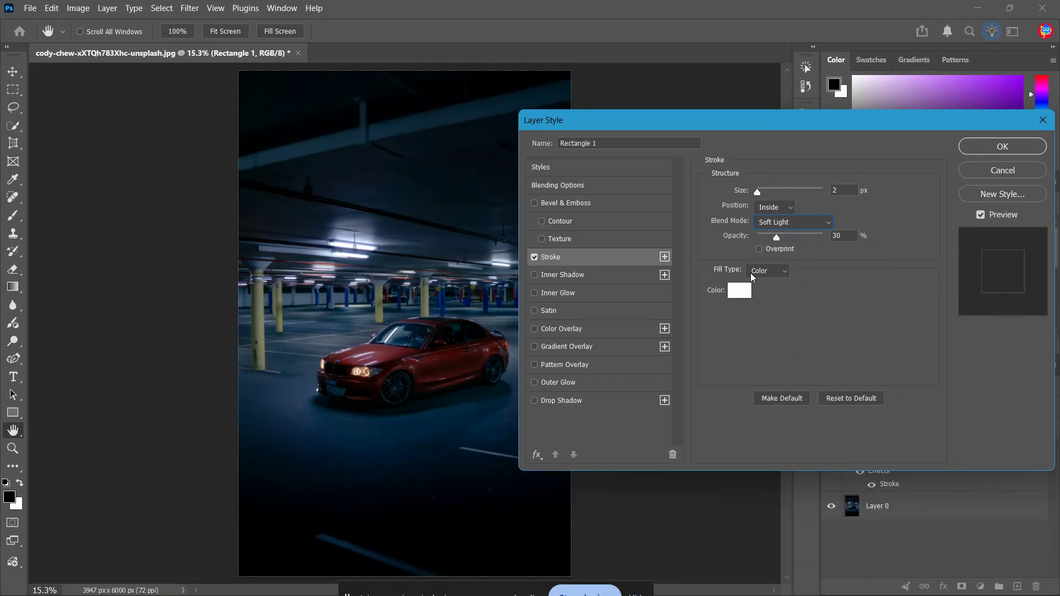
left_click(739, 291)
left_click(925, 137)
double_click(838, 237)
type("40")
Step: Add a white Inner Glow to the rectangle with Screen blending, 15% opacity and the Softer technique, and slightly reduce its size
left_click(534, 293)
left_click(575, 293)
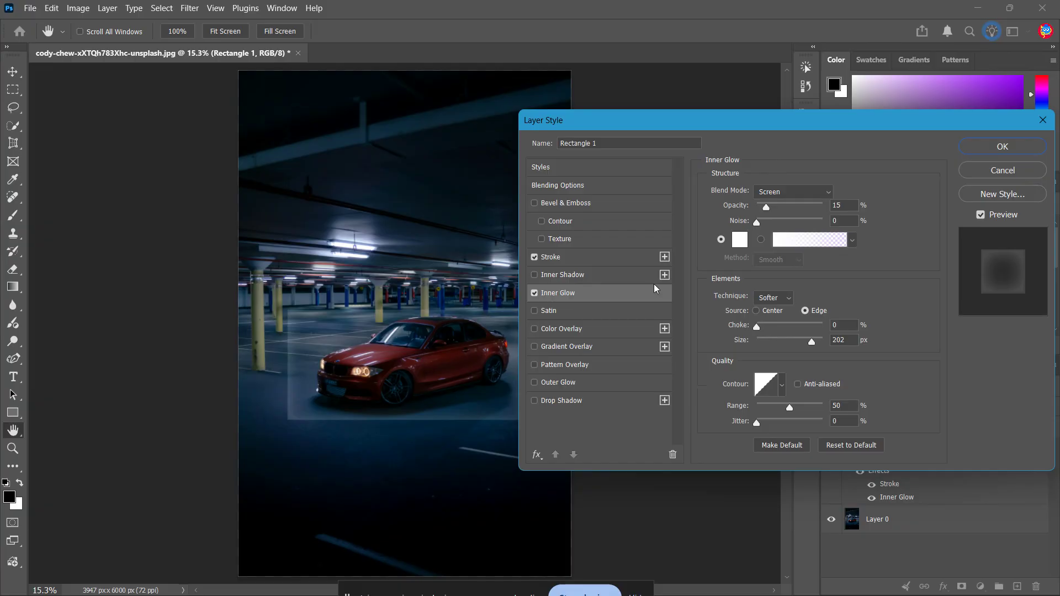
left_click(795, 192)
left_click(808, 194)
double_click(833, 206)
left_click(740, 240)
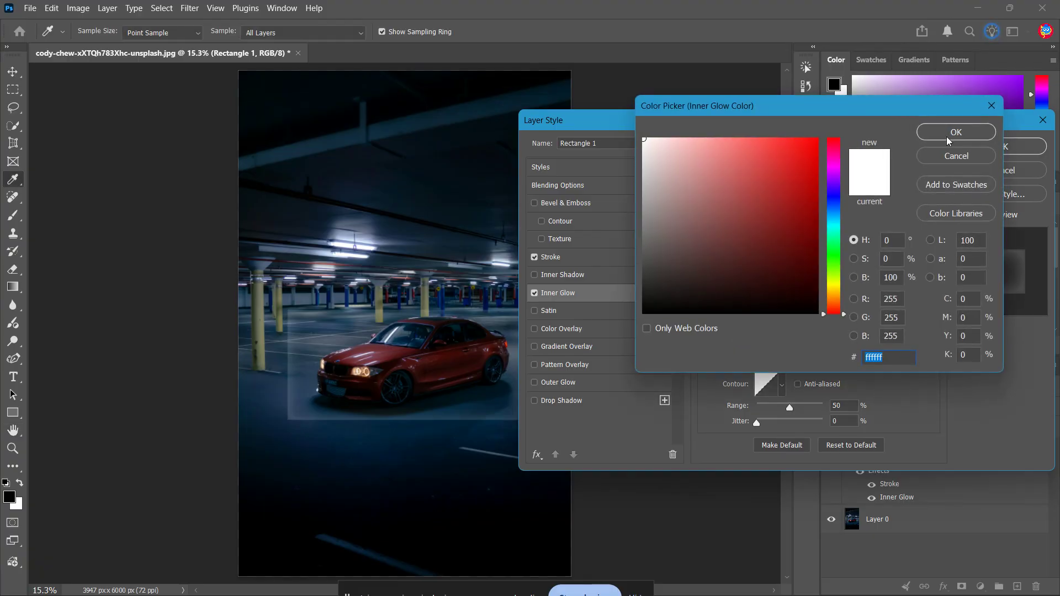
left_click(947, 135)
left_click(788, 301)
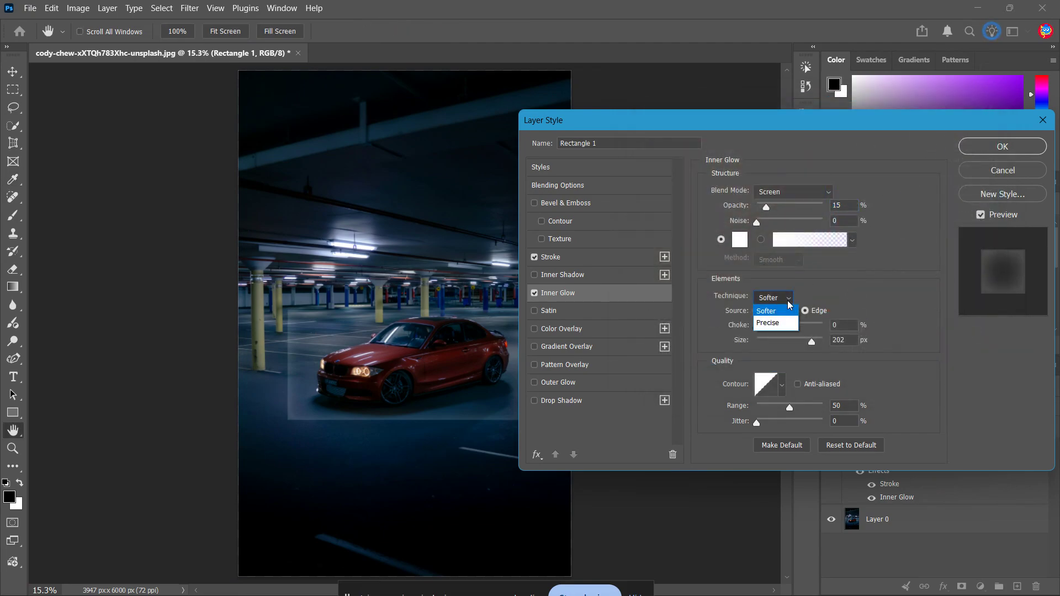
left_click(790, 307)
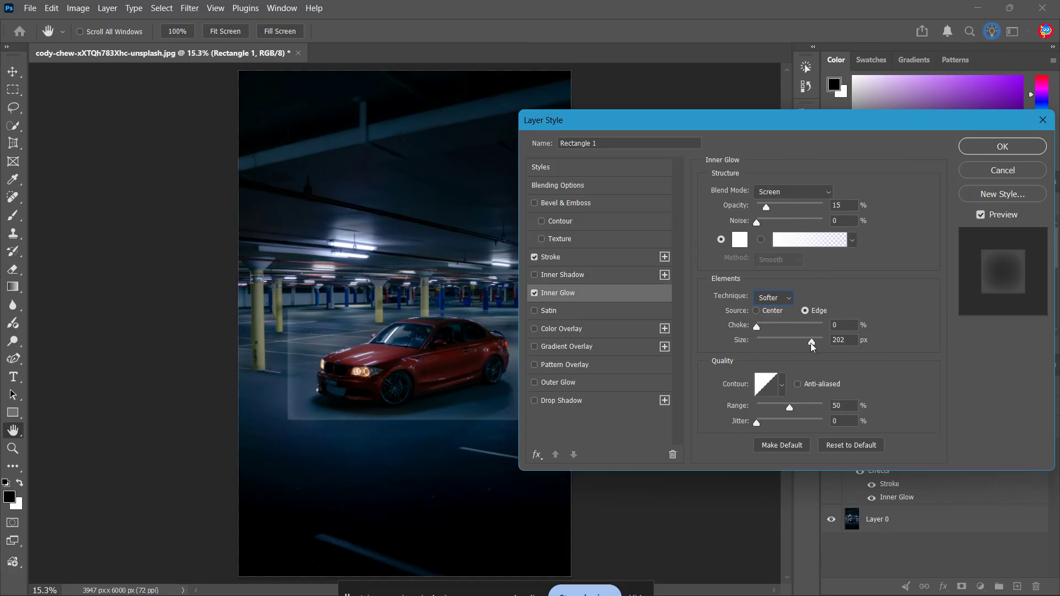
mouse_move(810, 343)
left_mouse_down()
mouse_move(771, 342)
mouse_move(802, 344)
left_mouse_up()
left_click(802, 343)
Step: Add a Multiply Drop Shadow with 20% opacity, 28 px distance and 41% spread, and apply the rectangle's layer style
left_click(534, 401)
left_click(563, 402)
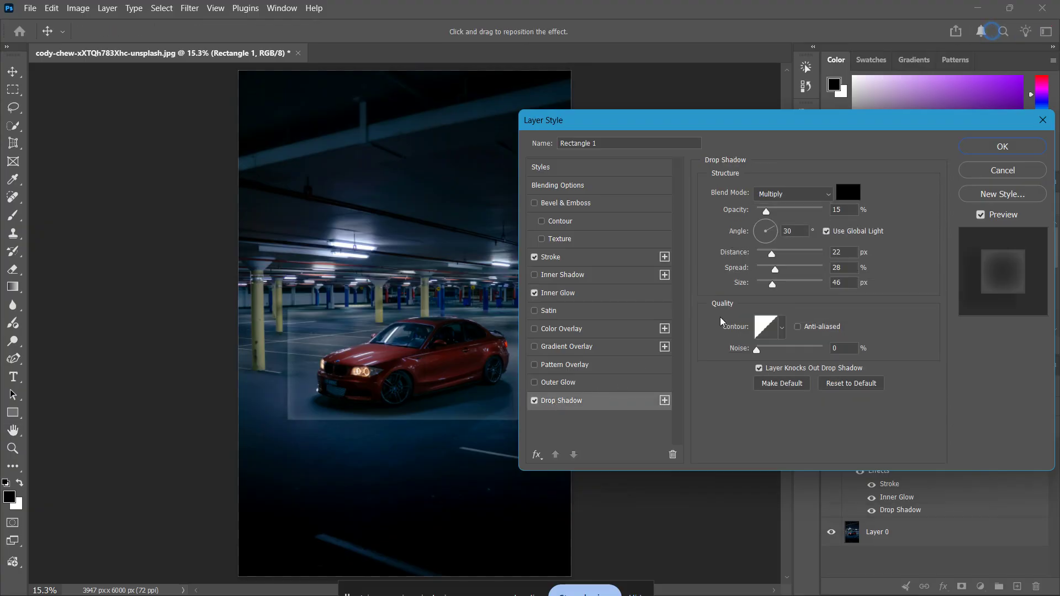
left_click(816, 200)
left_click(822, 194)
left_click_drag(840, 212, 833, 214)
type("20")
left_click(907, 246)
mouse_move(774, 258)
left_mouse_down()
mouse_move(803, 257)
mouse_move(777, 257)
mouse_move(778, 271)
mouse_move(804, 279)
mouse_move(784, 273)
left_mouse_up()
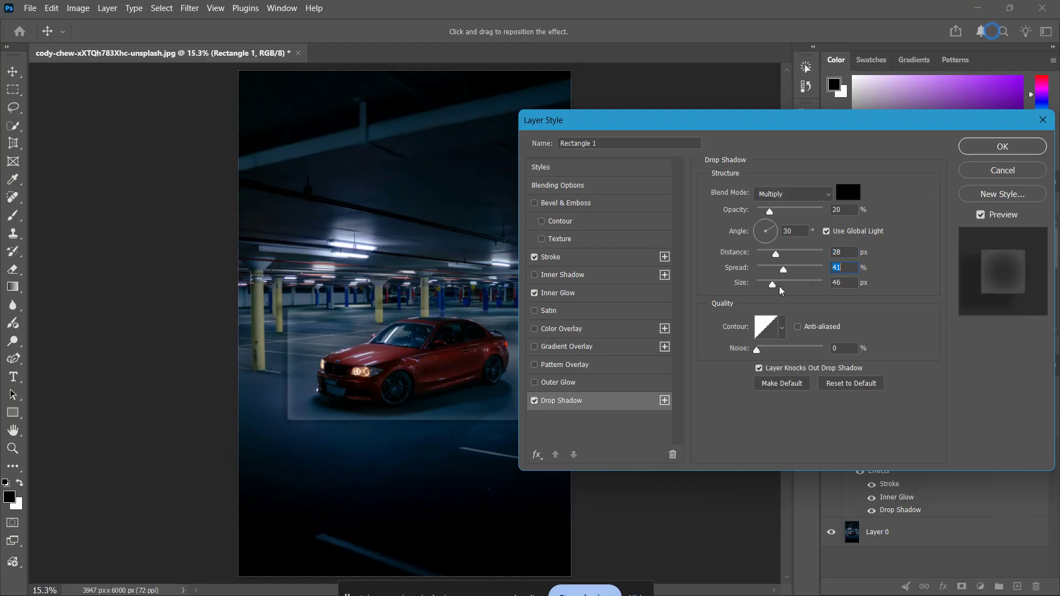
left_click(985, 150)
left_click(655, 413)
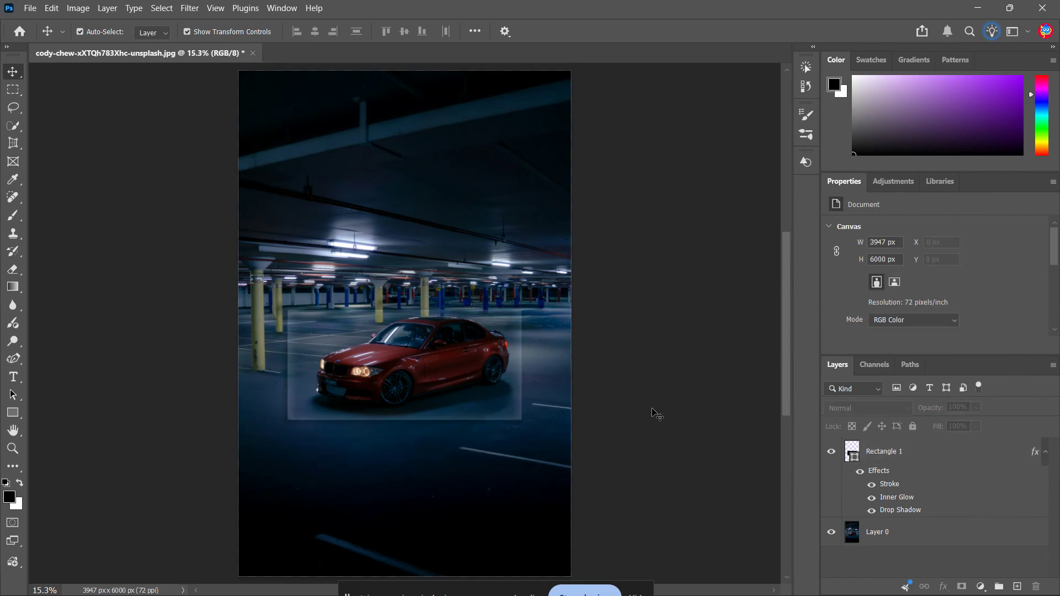
left_click(555, 359)
left_click(309, 337)
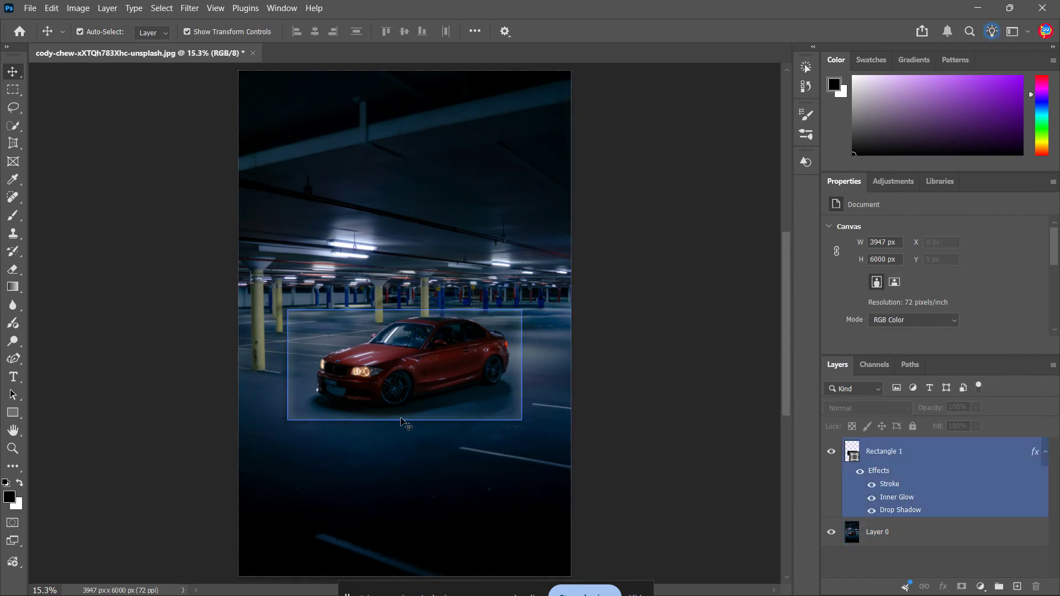
left_click(694, 321)
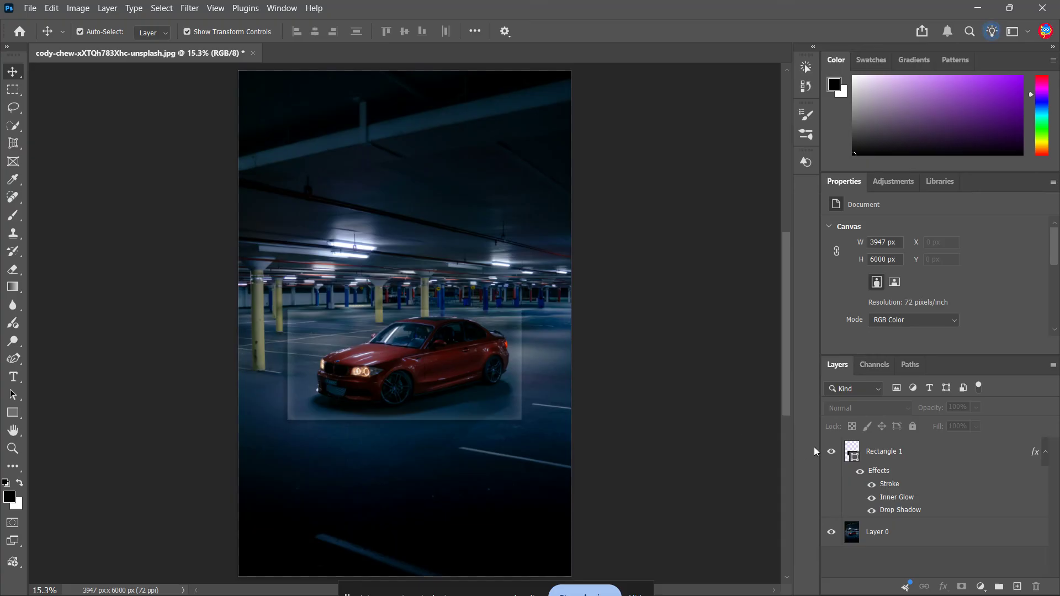
Step: Duplicate the photo layer, Layer 0, and convert the copy to a smart object
left_click(880, 451)
left_click(935, 536)
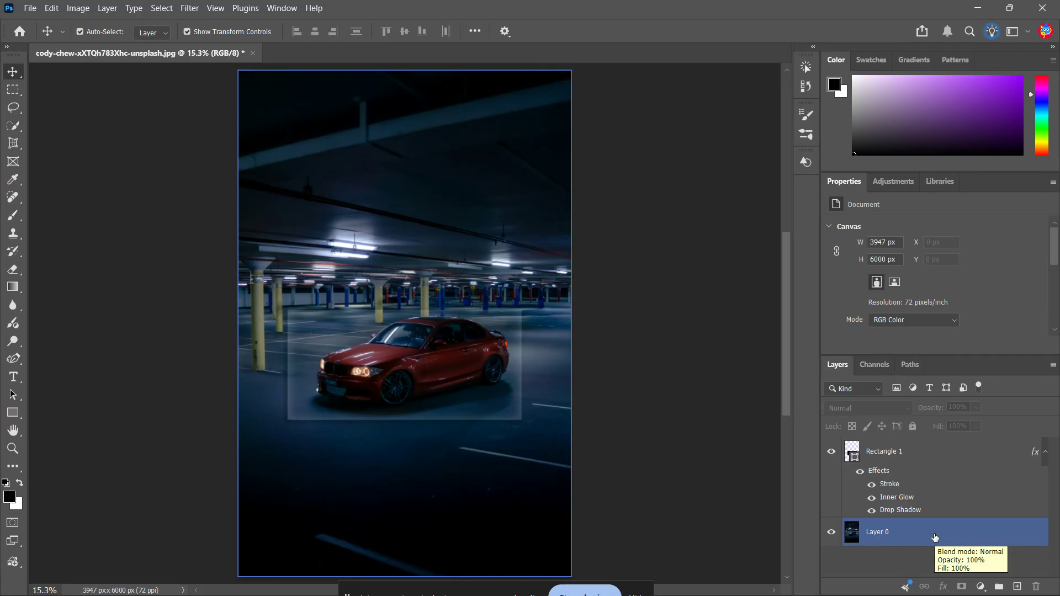
left_click(935, 537)
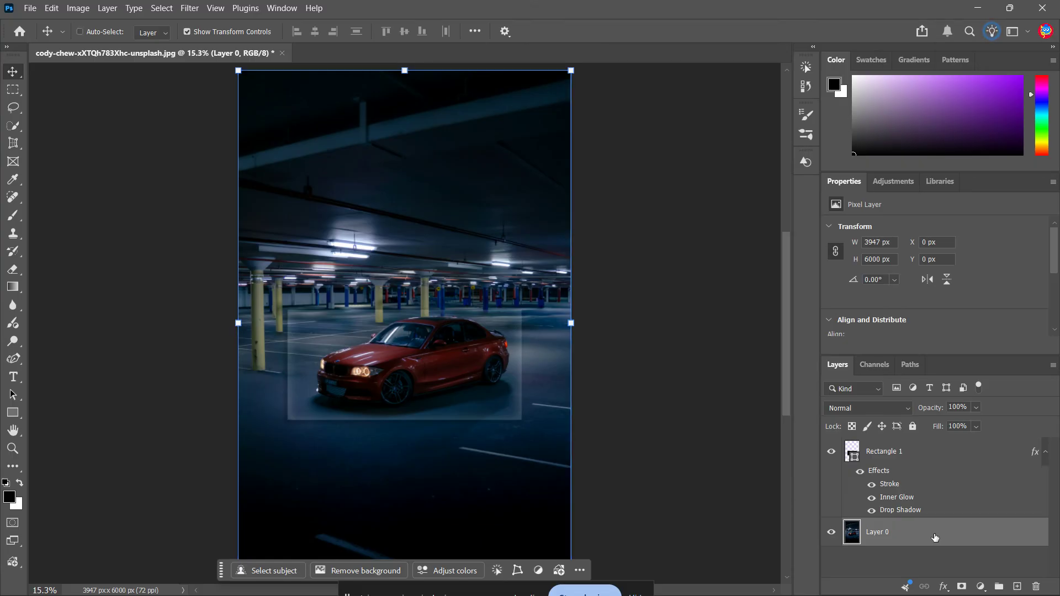
key("ctrl+j")
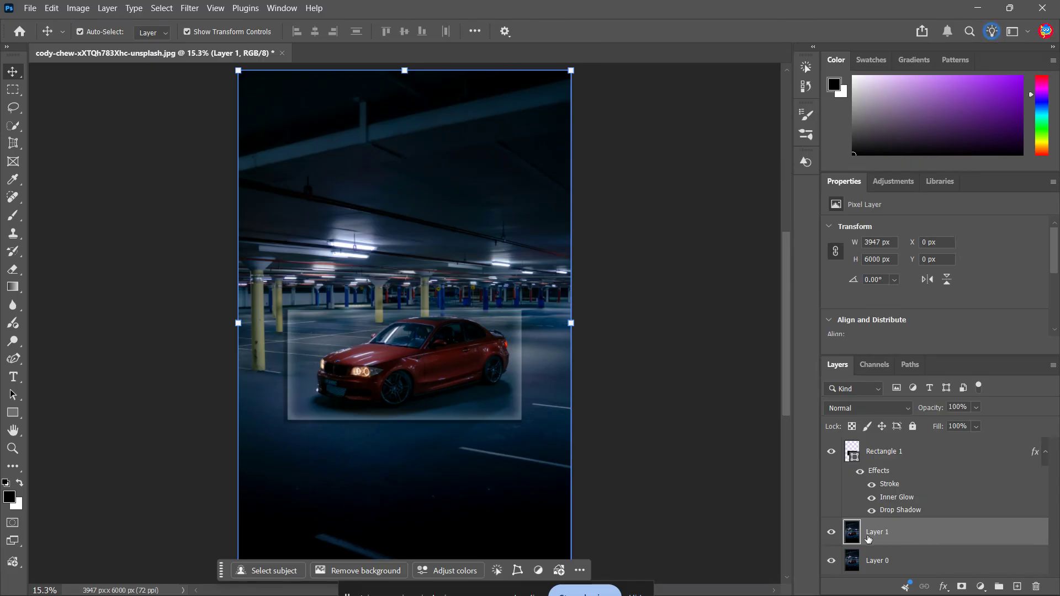
right_click(904, 534)
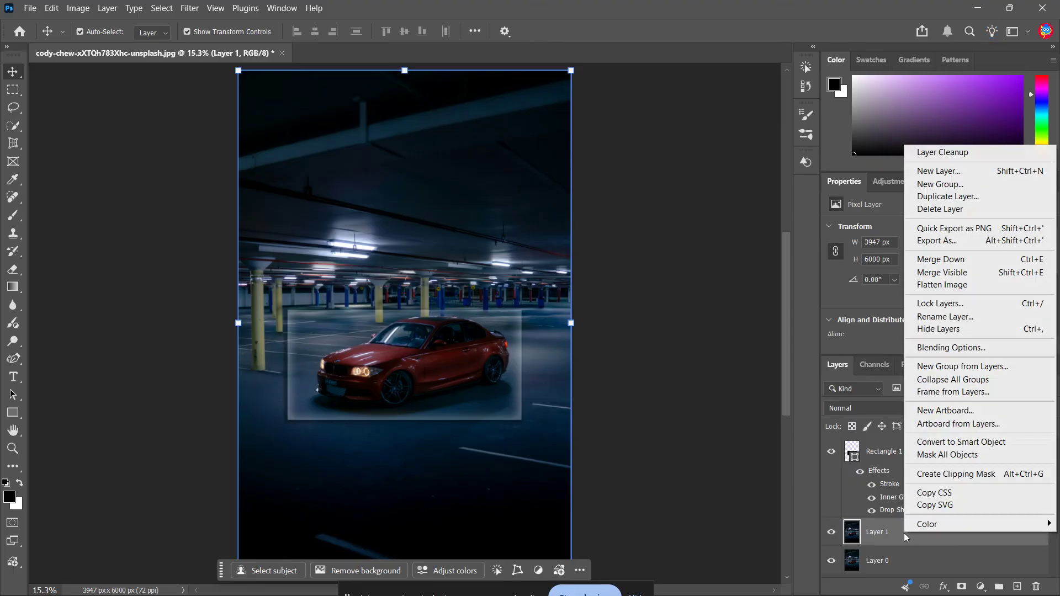
left_click(969, 450)
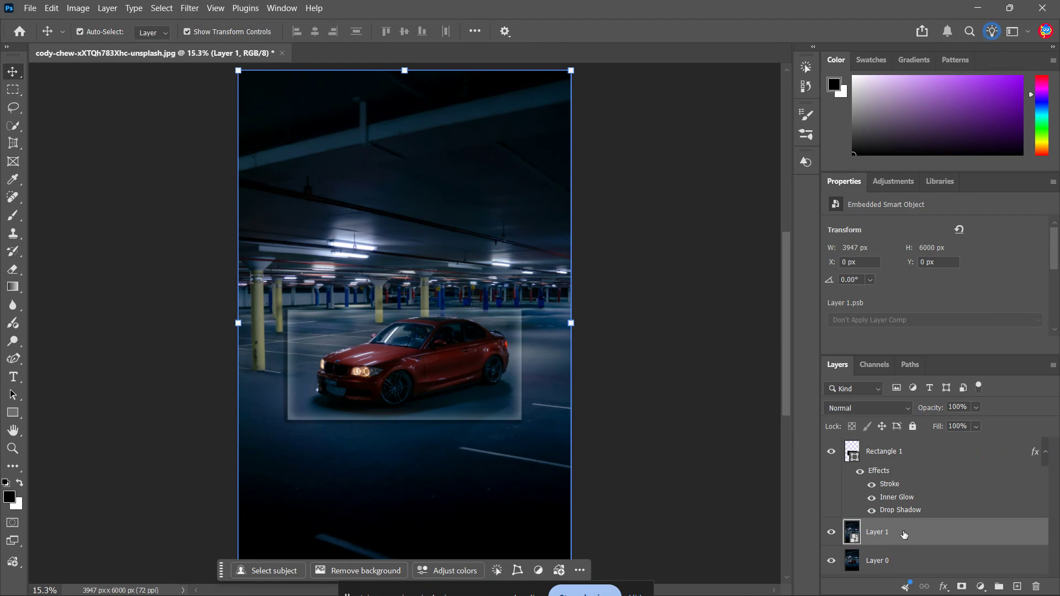
Step: Apply a Gaussian Blur with a 10 px radius to the duplicated photo layer and deselect it
left_click(189, 8)
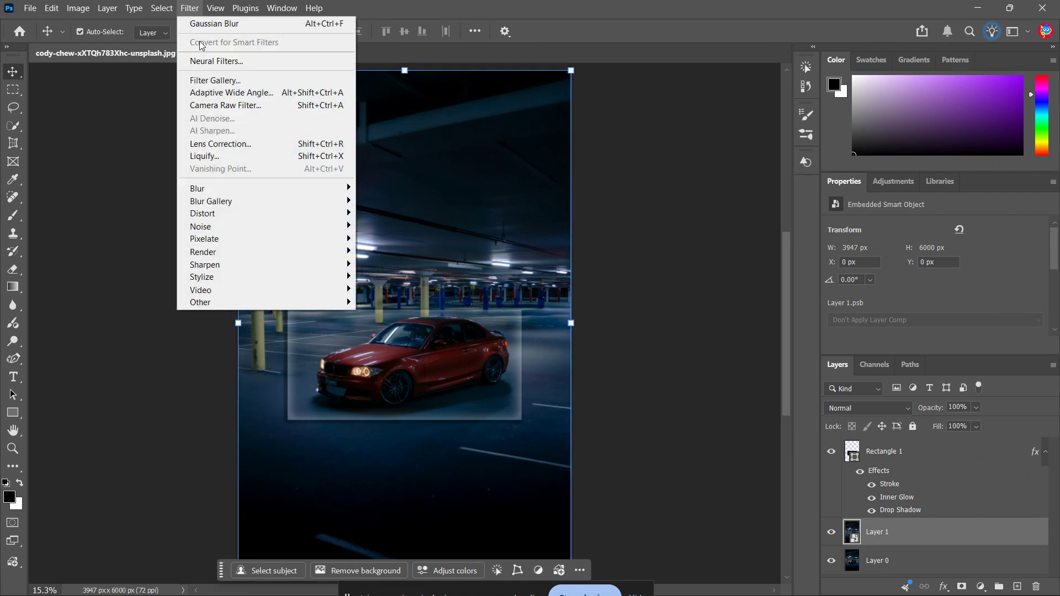
mouse_move(284, 188)
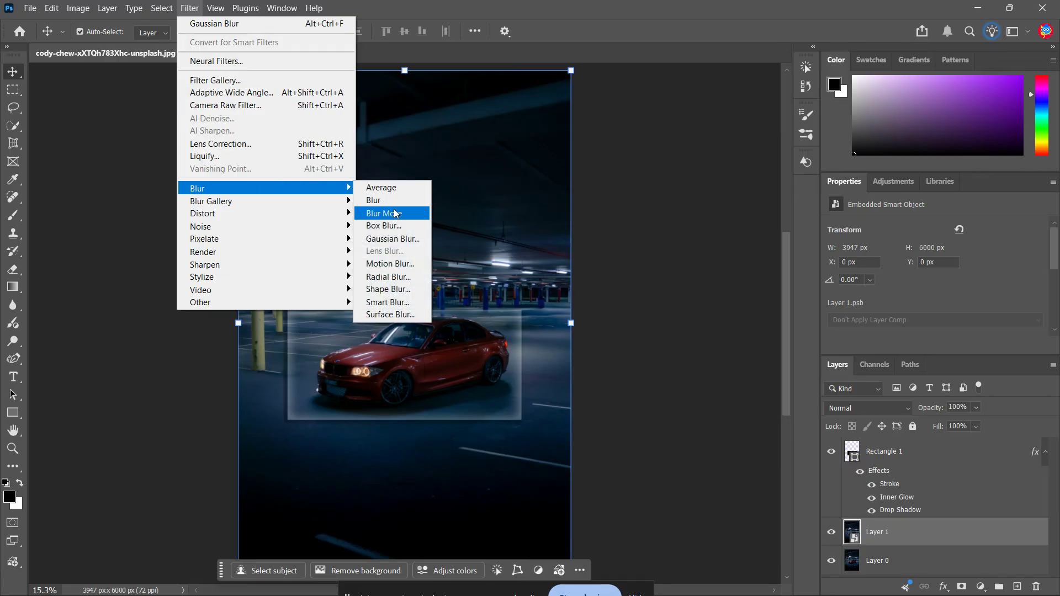
left_click(393, 239)
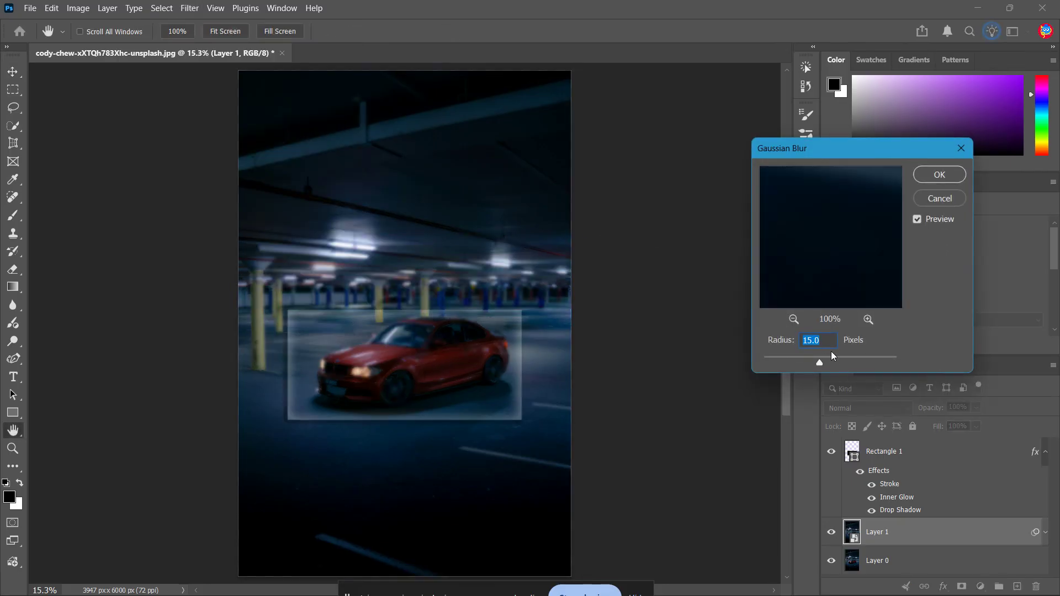
type("10")
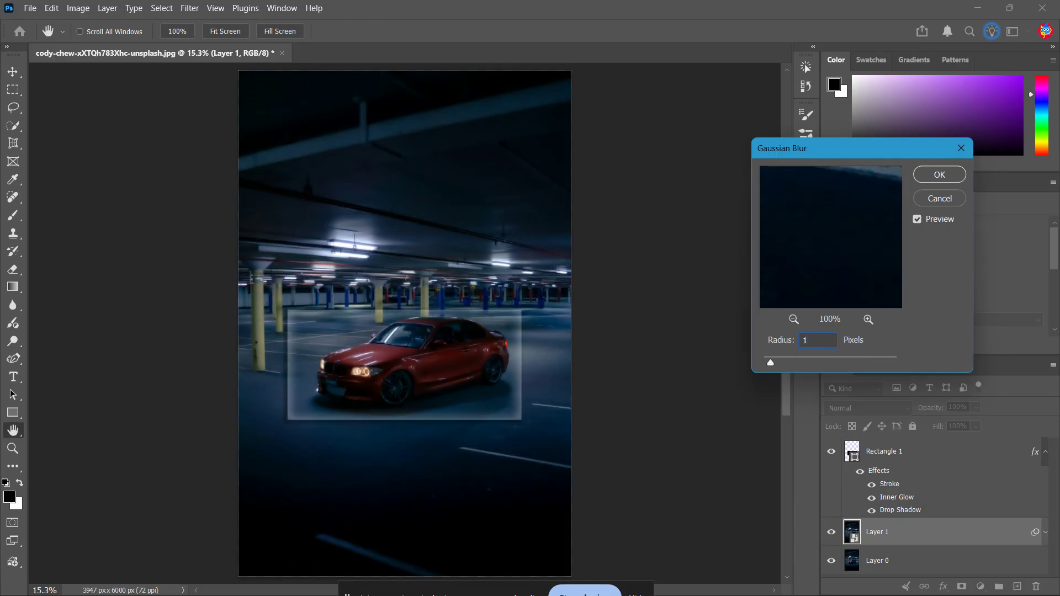
double_click(810, 339)
type("25")
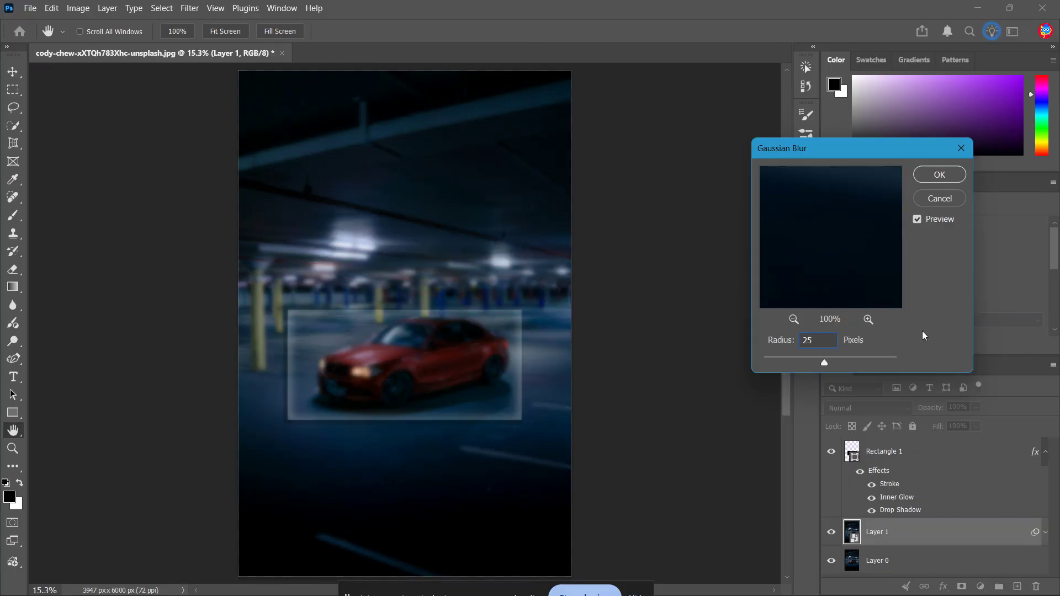
left_click(791, 341)
type("0")
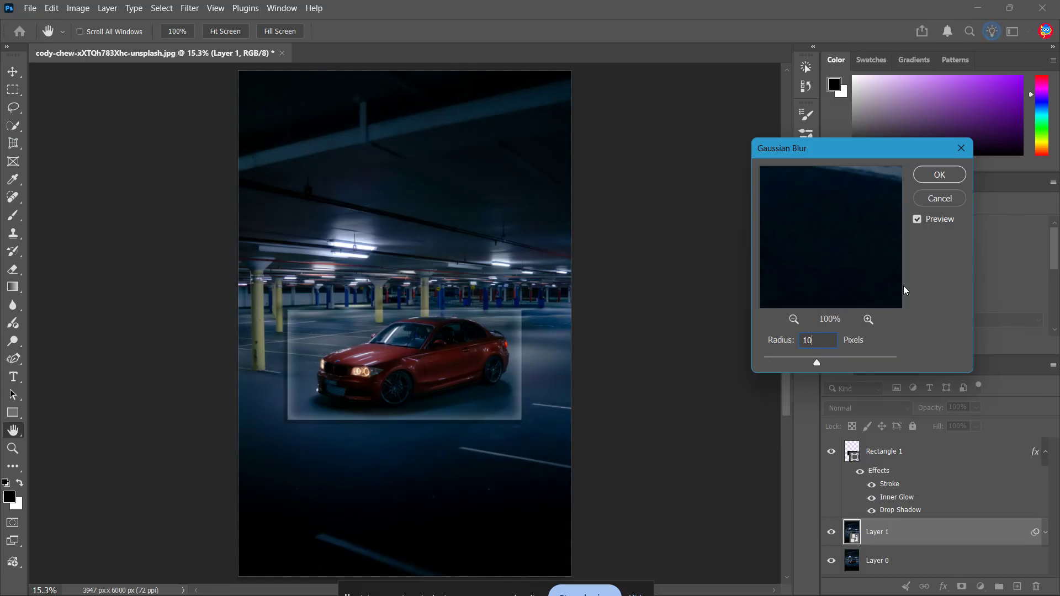
left_click(929, 179)
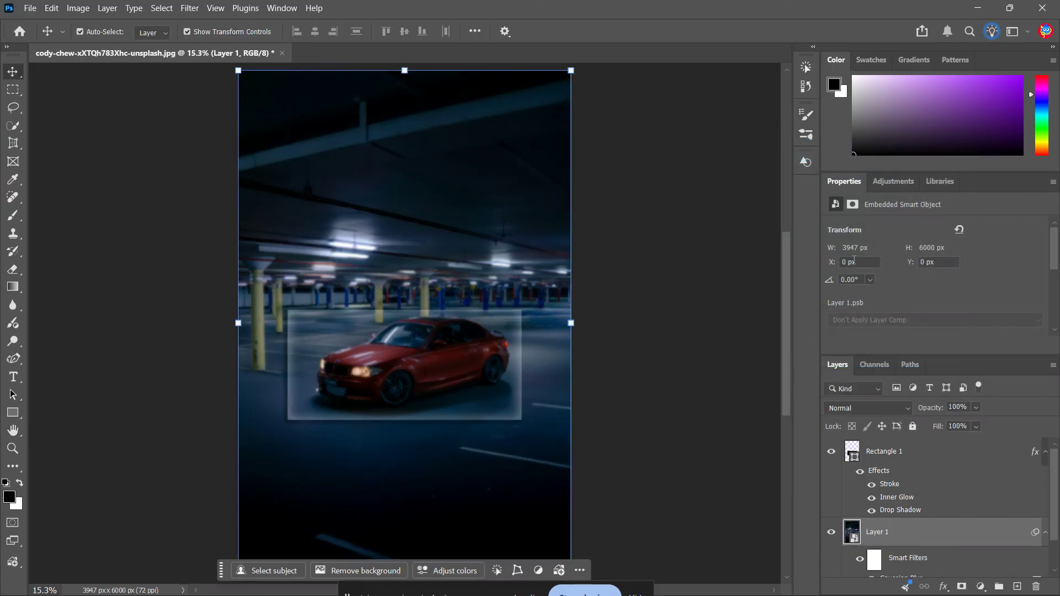
left_click(678, 398)
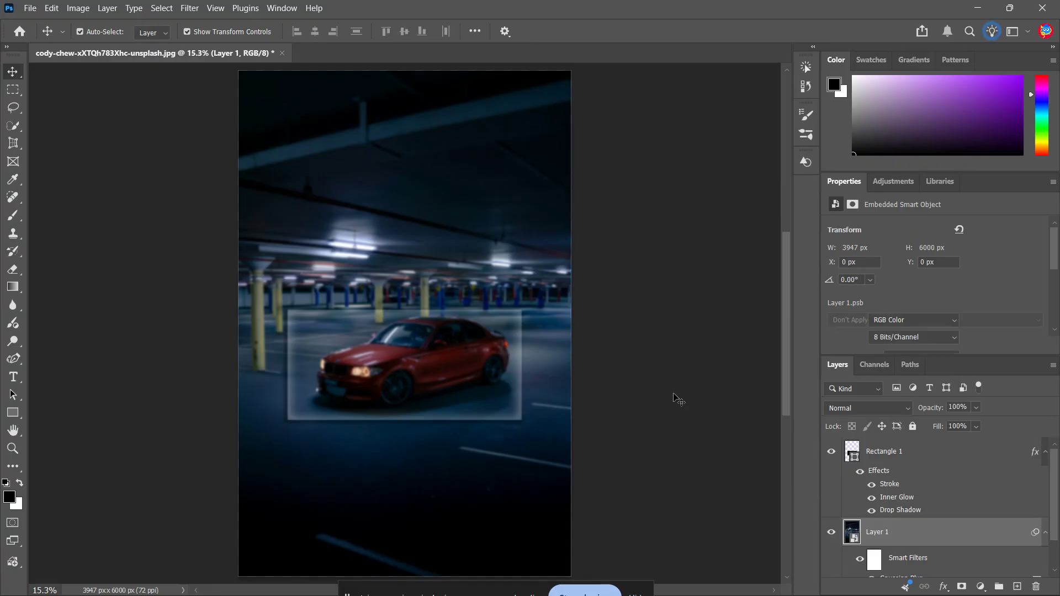
left_click(354, 375)
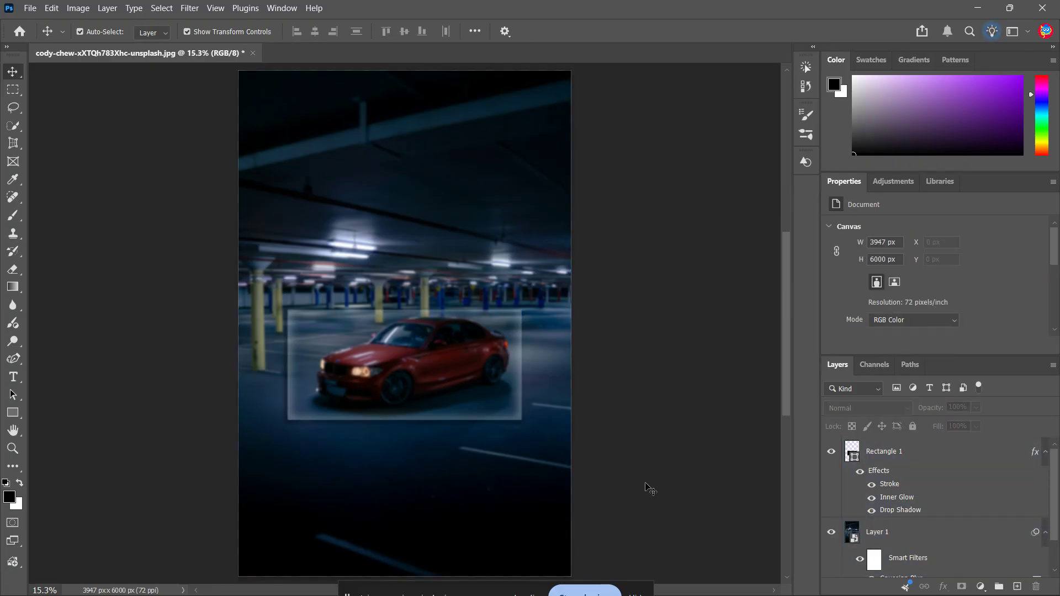
Step: Clip the Rectangle 1 layer to the blurred photo layer, Layer 1, directly beneath it with a clipping mask
scroll(983, 482, "down", 1)
scroll(984, 482, "up", 1)
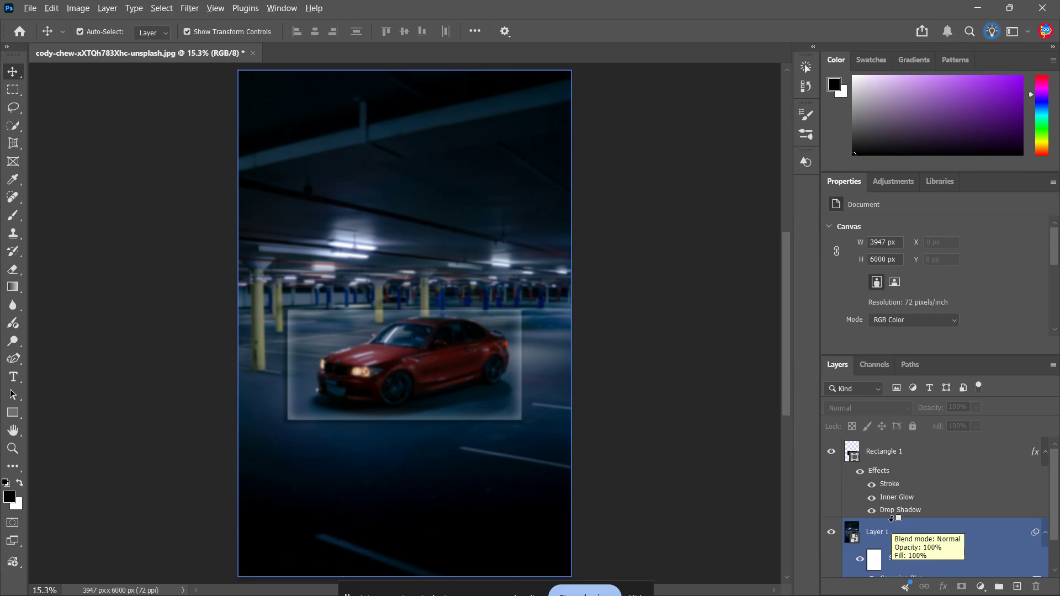
left_click(891, 519, "alt")
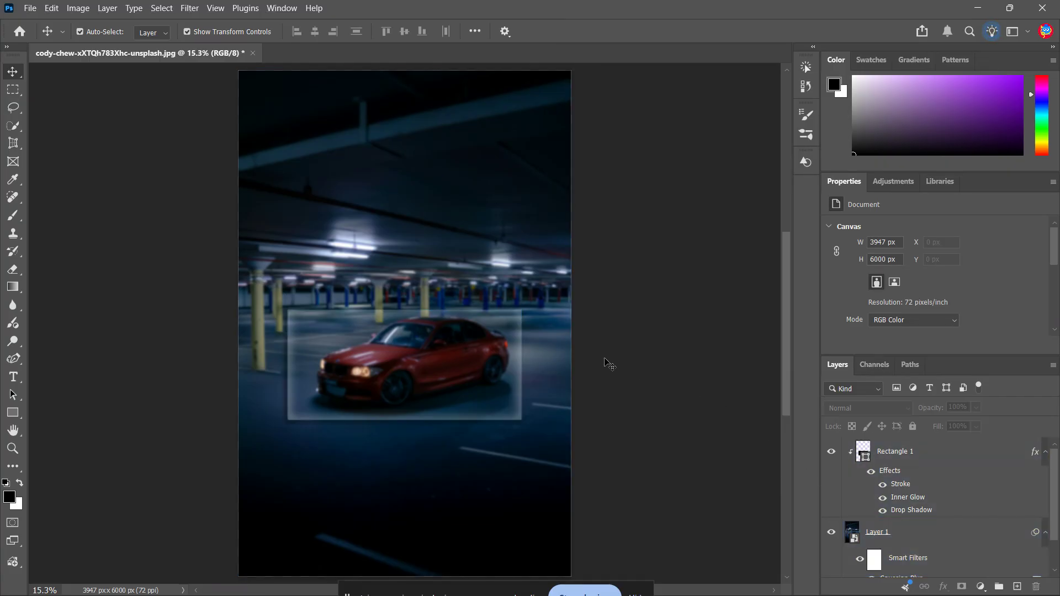
Step: Try moving the clipped rectangle slightly over the car to test the glass effect, and deselect it
left_click(481, 411)
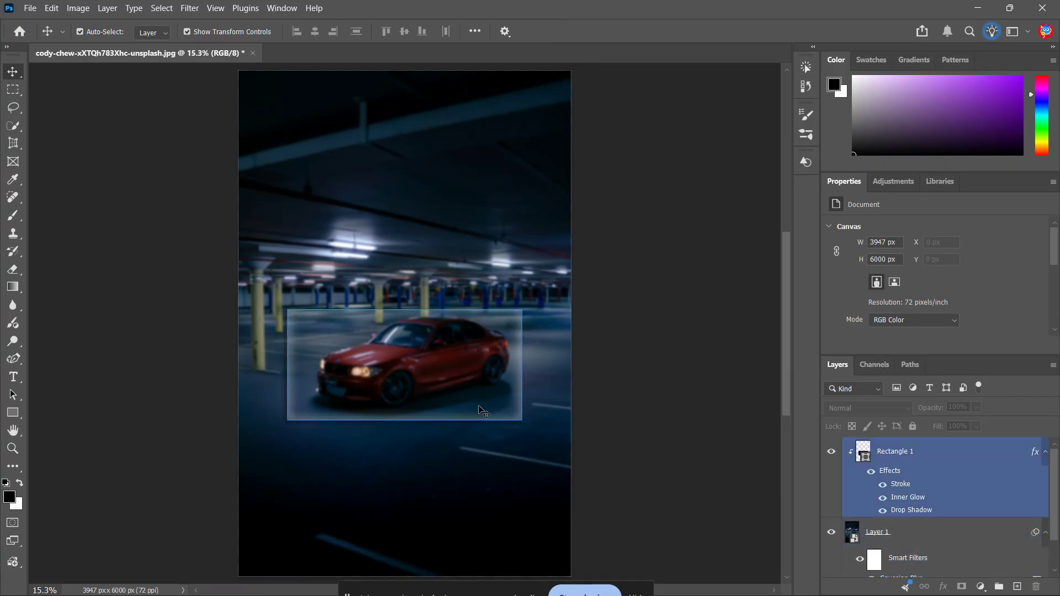
left_click(693, 424)
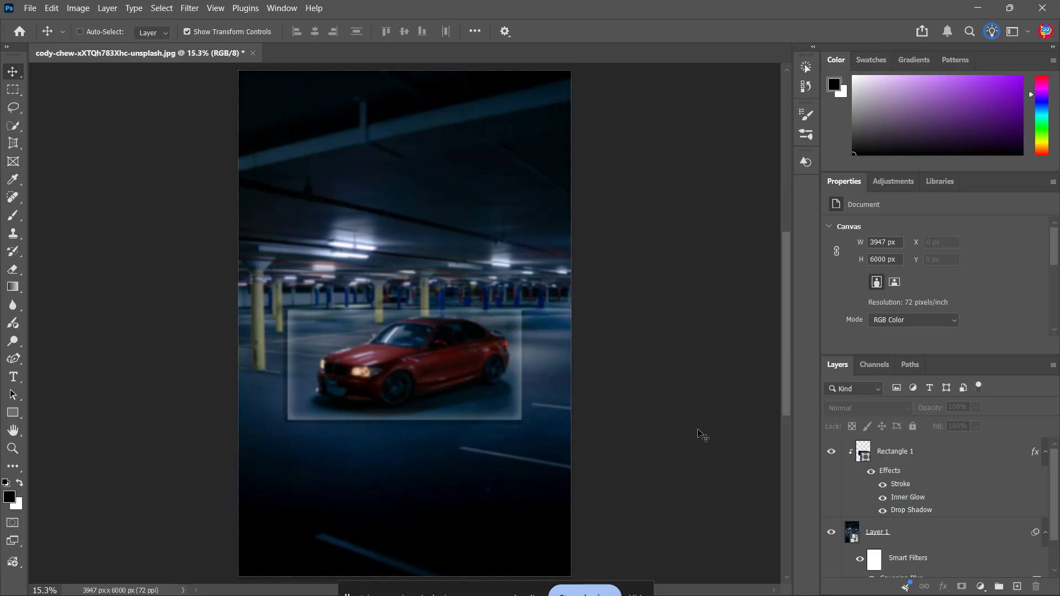
left_click_drag(516, 381, 482, 372)
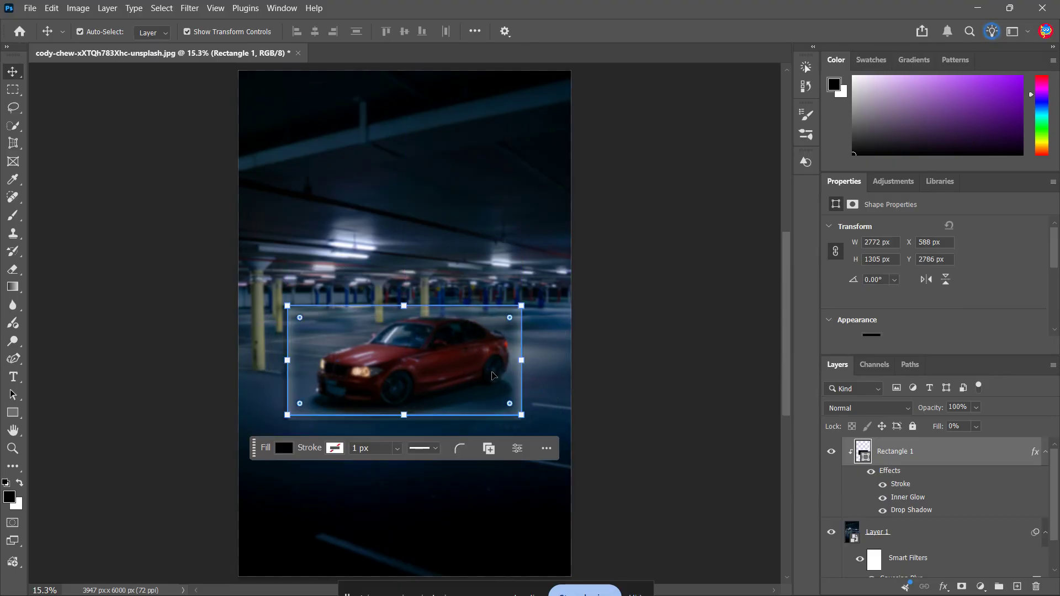
left_click(697, 428)
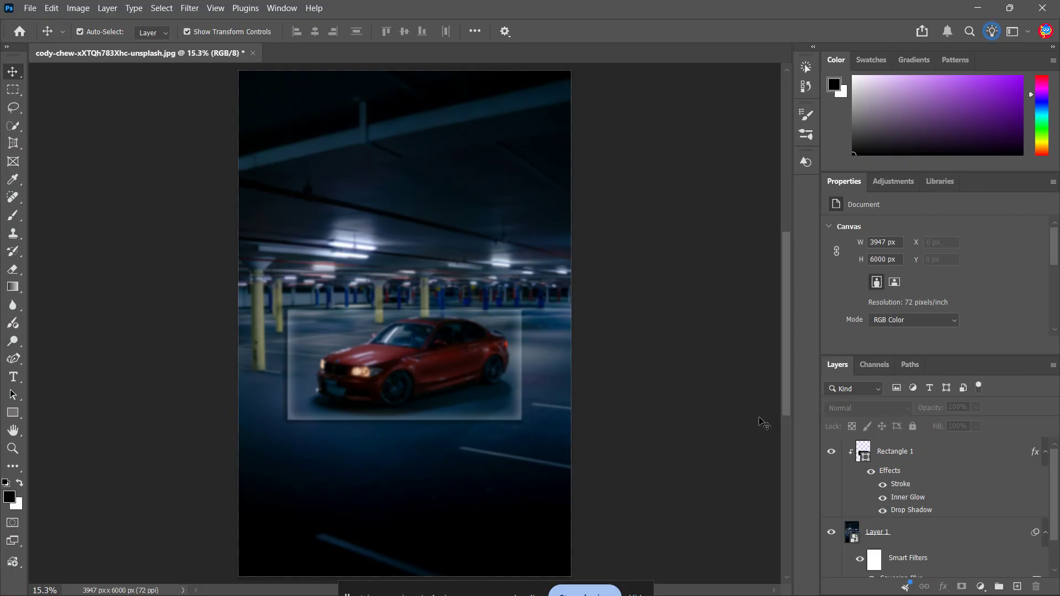
scroll(761, 424, "down", 2)
scroll(775, 424, "up", 2)
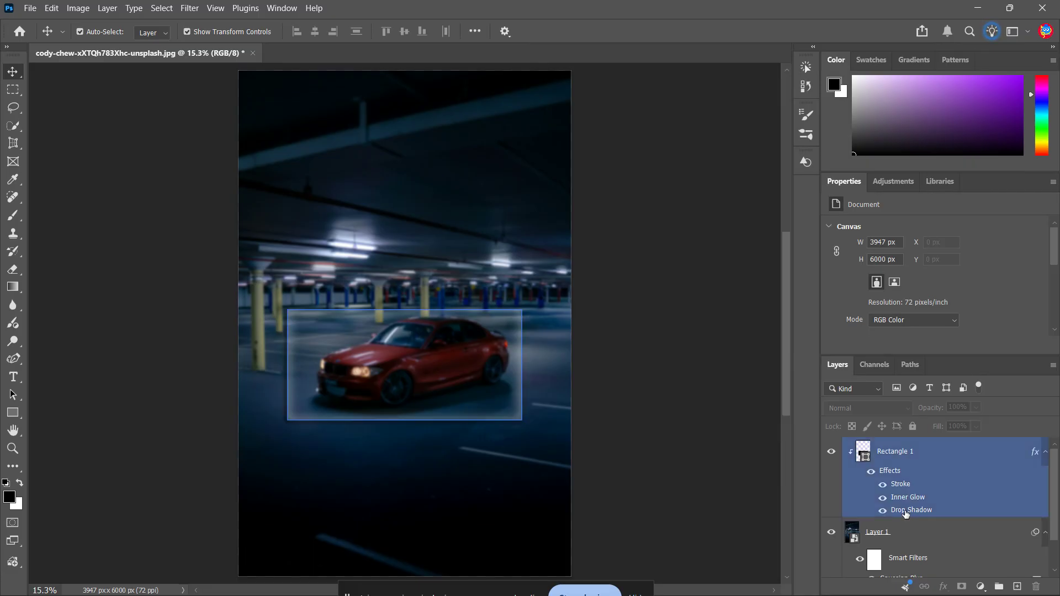
scroll(904, 513, "down", 3)
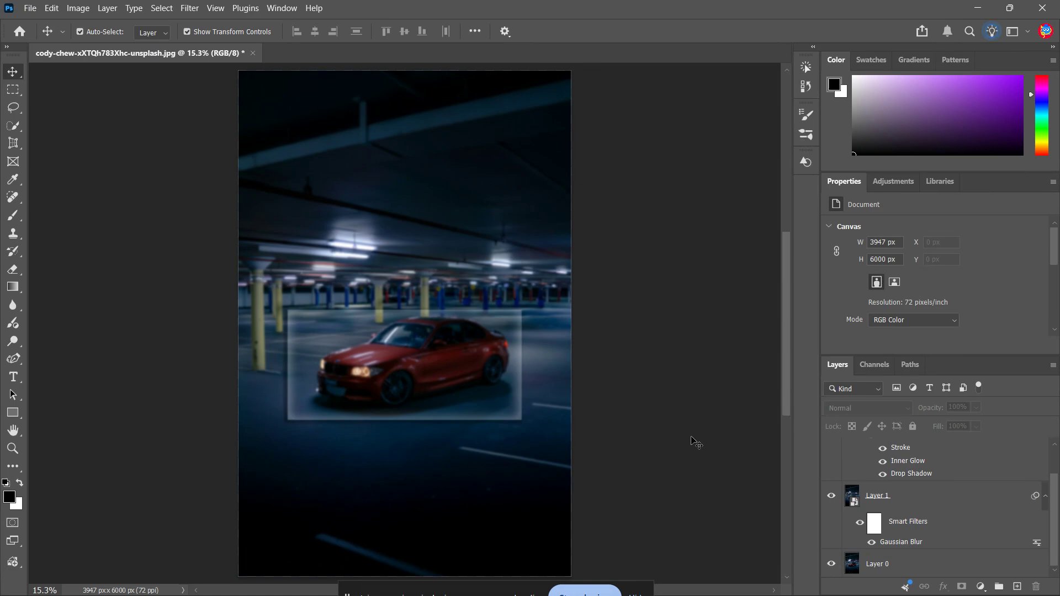